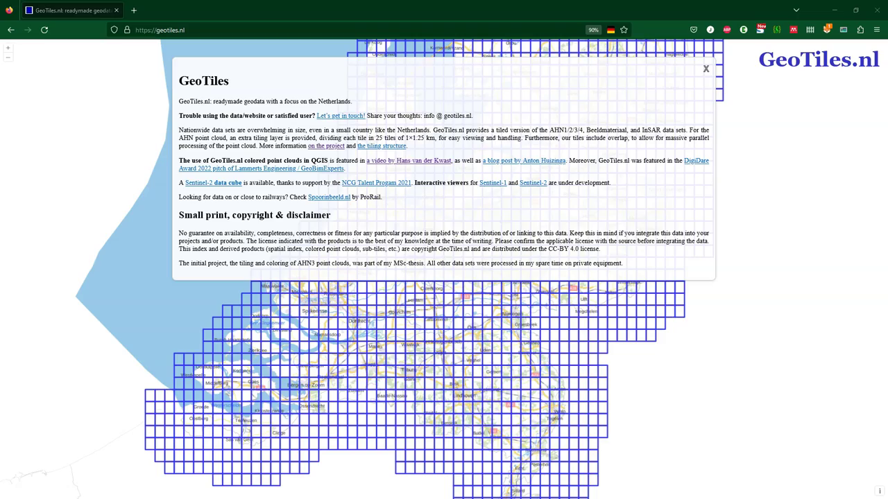
Step: Close the GeoTiles.nl introduction panel and zoom into Rotterdam until sub-tile codes like 37FZ1_22 appear
click(706, 70)
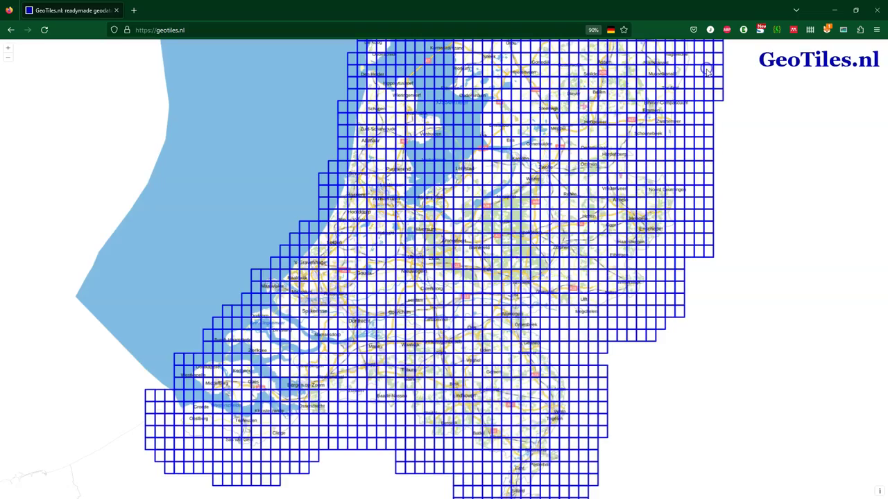
scroll(332, 294, up, 2)
scroll(331, 295, up, 3)
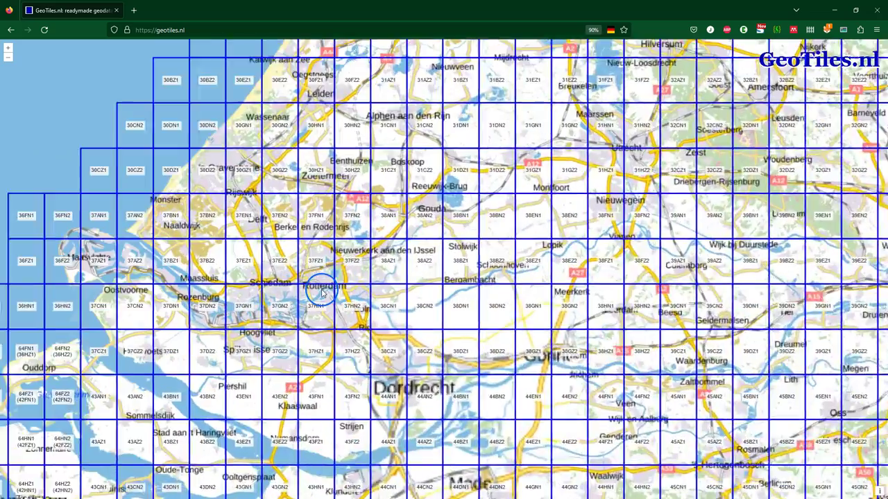
scroll(319, 259, up, 2)
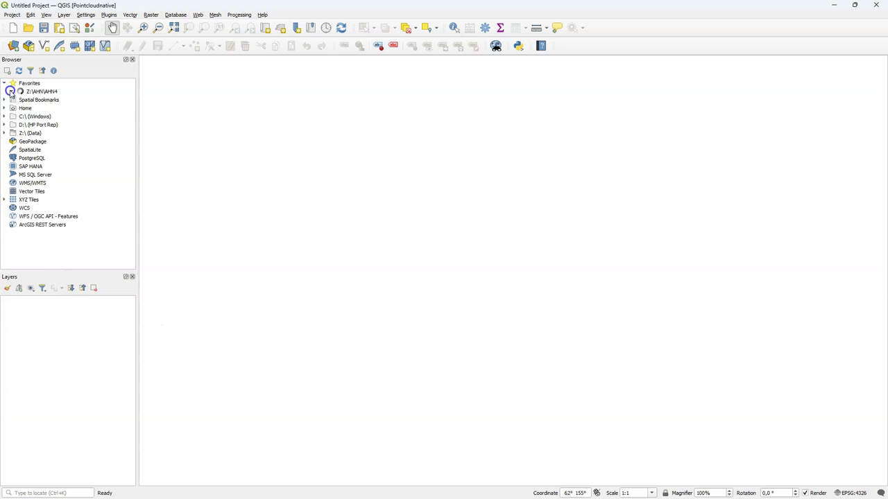
Step: Load the twelve Rotterdam LAZ tiles from Z:\AHN\AHN4 onto the map, starting at 37FZ1_22
click(11, 92)
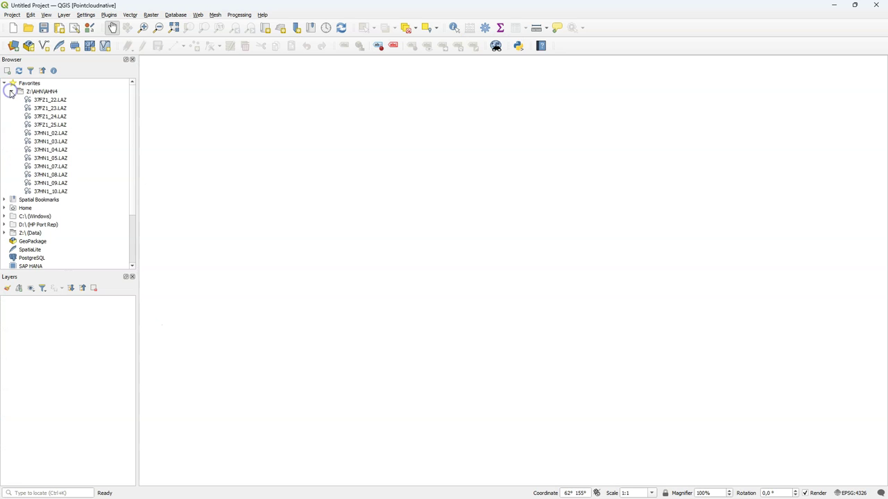
click(50, 99)
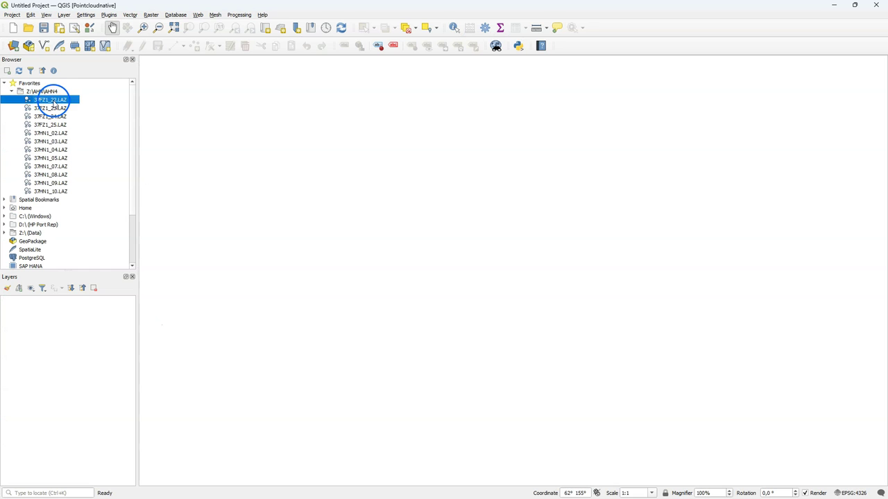
shift+click(55, 190)
mouse_move(52, 103)
mouse_down()
mouse_move(422, 135)
mouse_move(422, 125)
mouse_move(99, 287)
mouse_up()
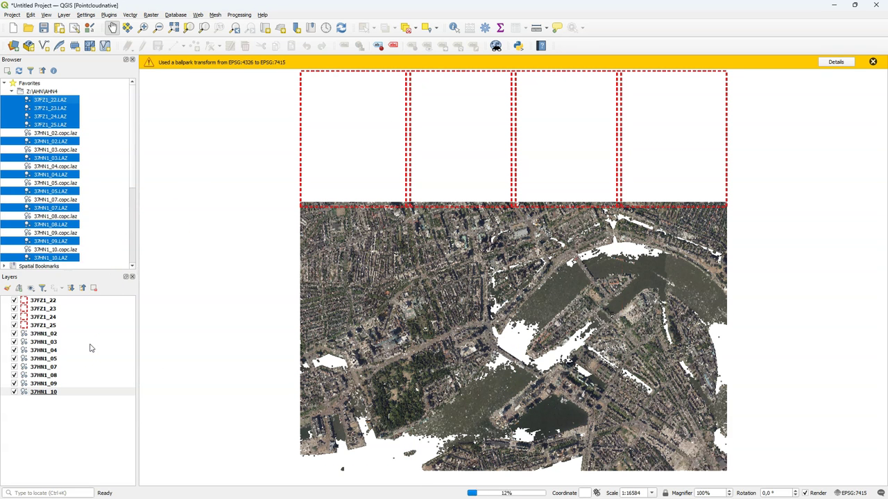
click(873, 62)
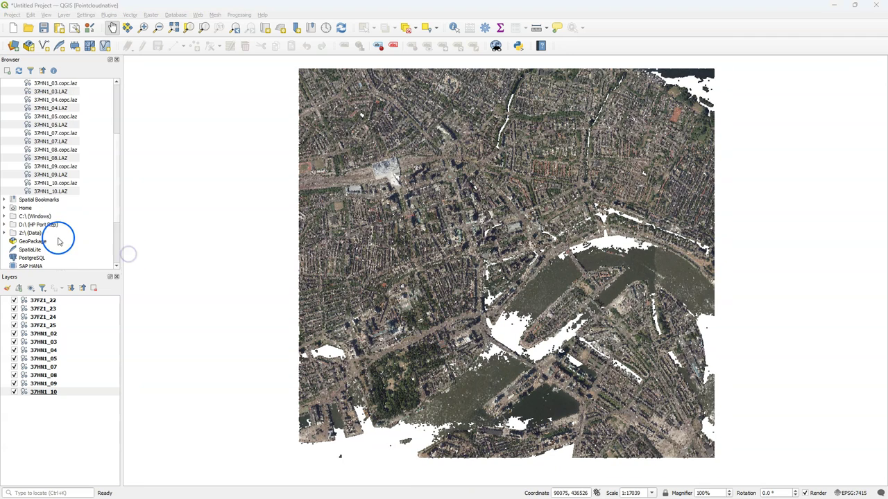
Step: Add an OpenStreetMap XYZ basemap, accept the transformation, and place it beneath the point clouds
scroll(25, 232, down, 3)
double_click(27, 217)
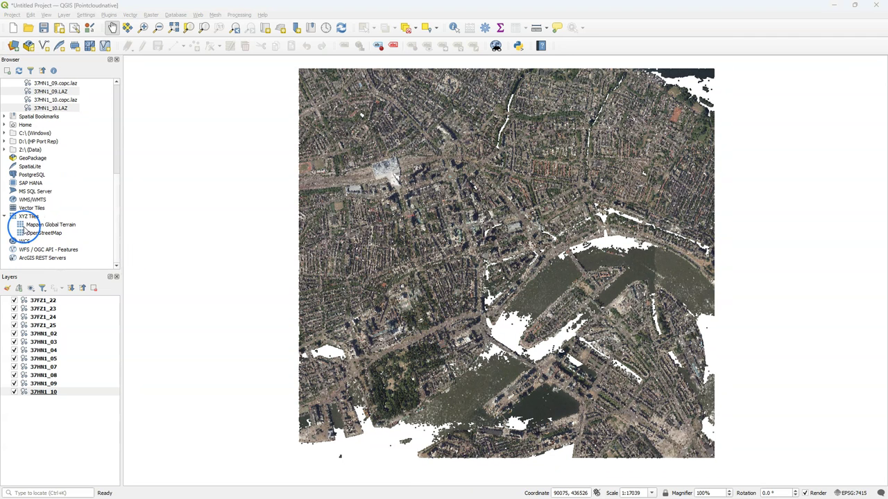
drag(43, 233, 404, 242)
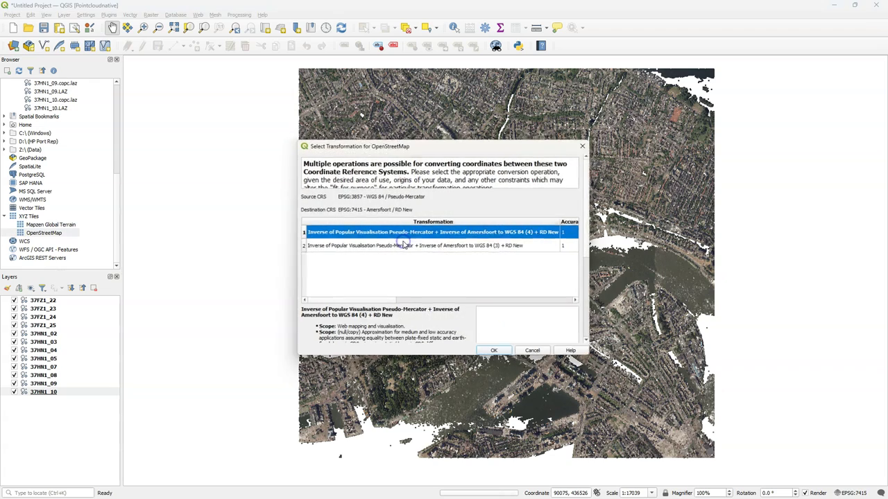
click(494, 354)
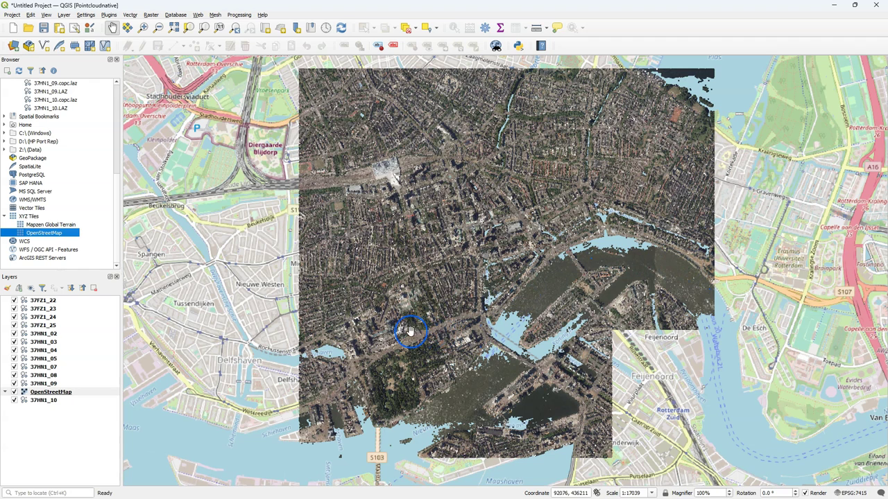
mouse_move(59, 394)
mouse_down()
mouse_move(65, 407)
mouse_move(73, 402)
mouse_up()
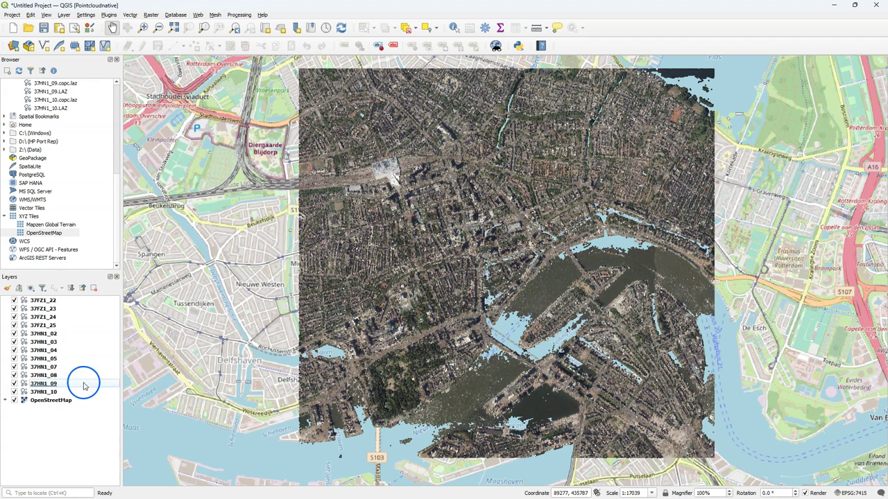
Step: Expand the point cloud conversion, data management and extraction toolbox groups, then select the Information tool
click(486, 28)
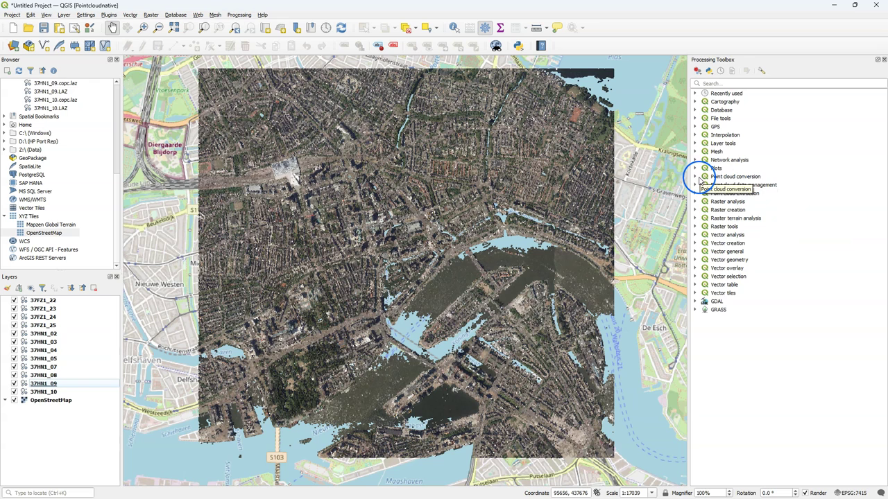
click(696, 178)
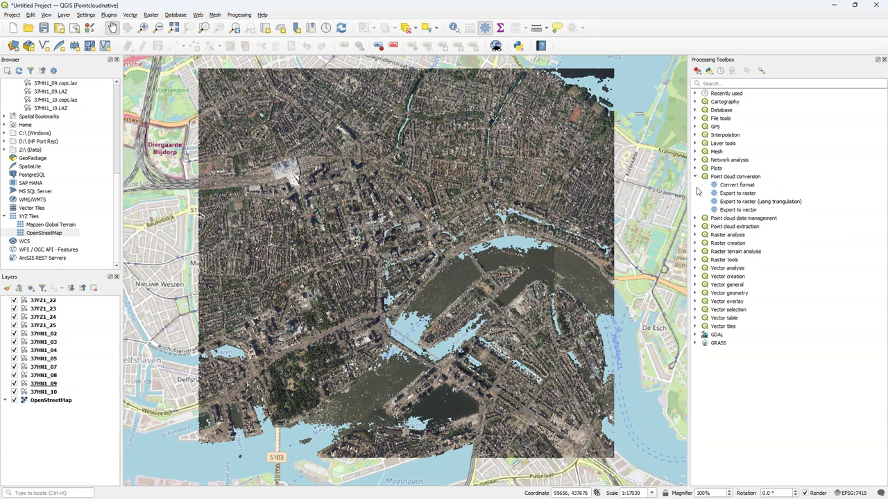
click(695, 219)
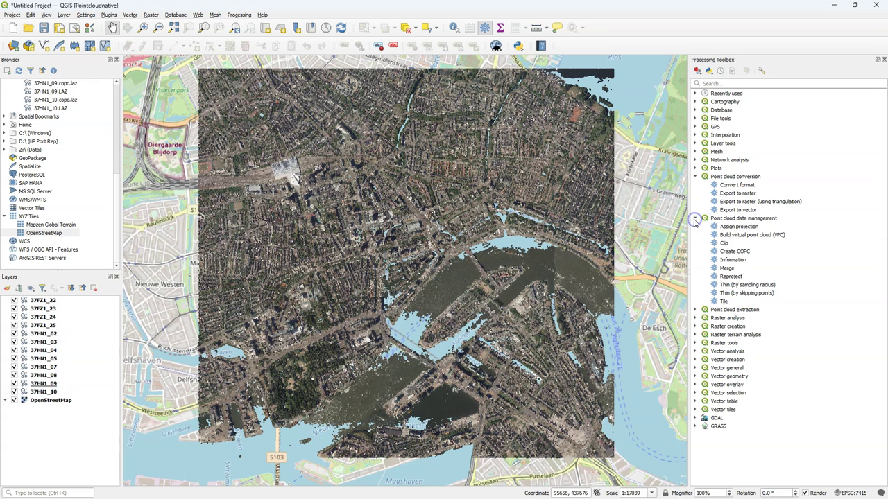
click(697, 312)
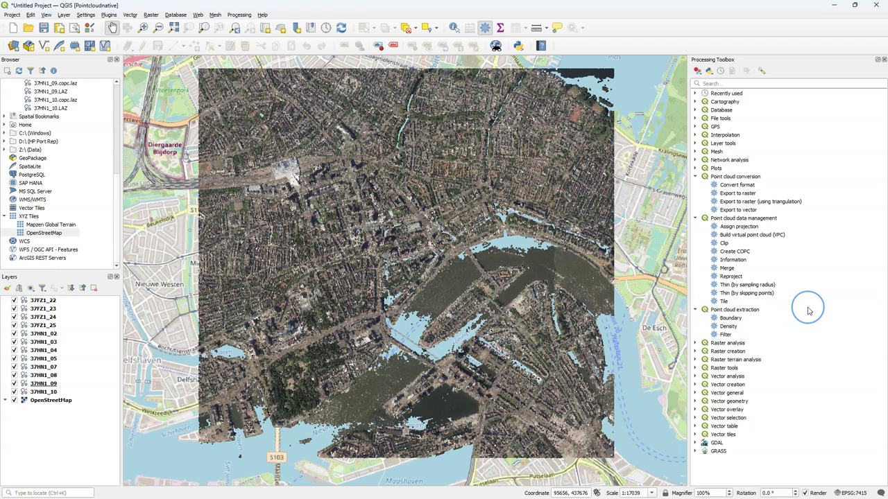
click(730, 261)
Step: Run the point cloud Information tool on tile 37HN1_09 and scroll through its log
double_click(731, 261)
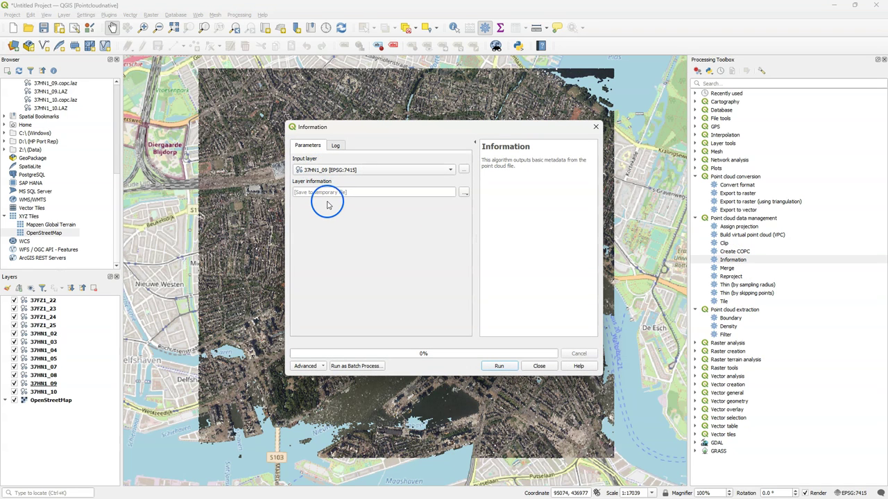
click(502, 367)
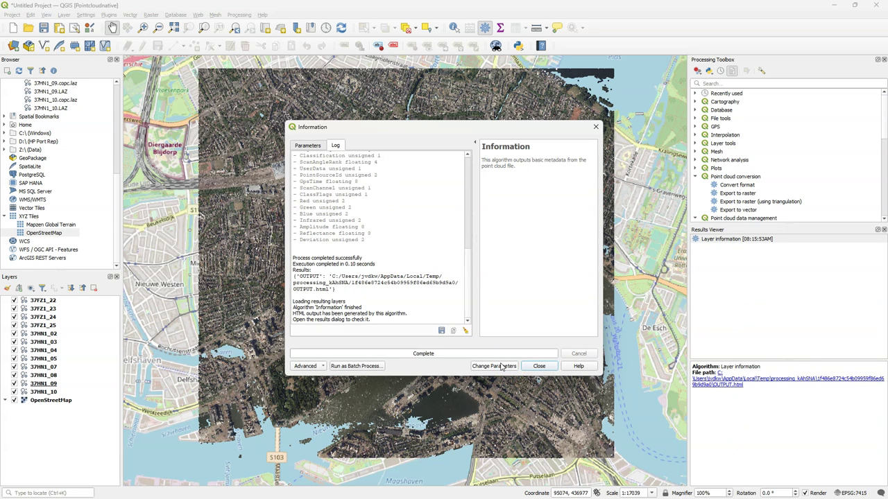
drag(468, 264, 470, 188)
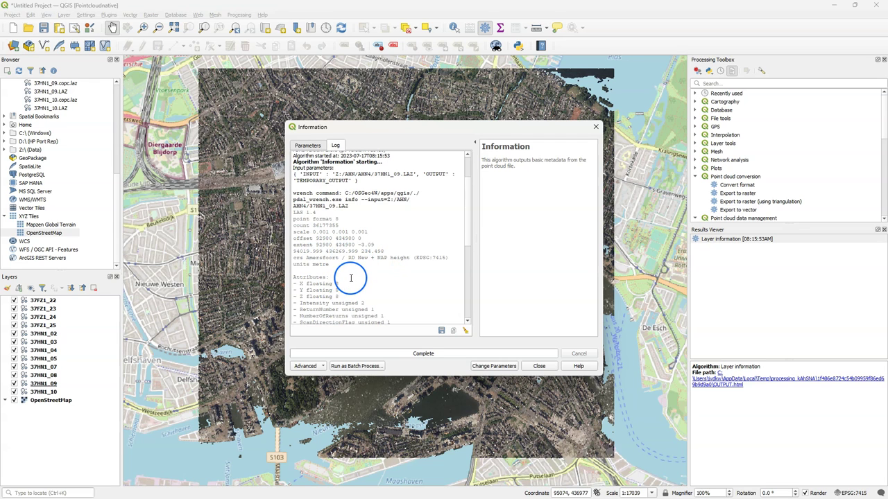
scroll(350, 278, down, 1)
scroll(351, 277, down, 3)
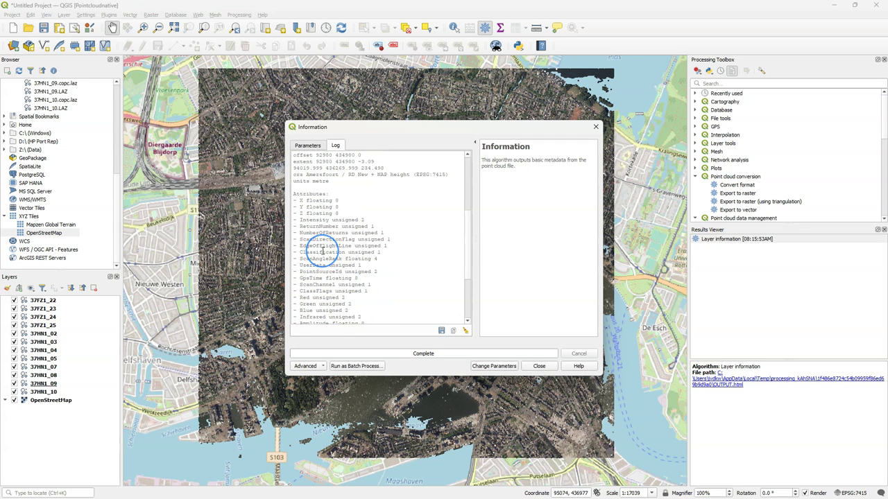
scroll(316, 252, down, 1)
scroll(322, 251, down, 1)
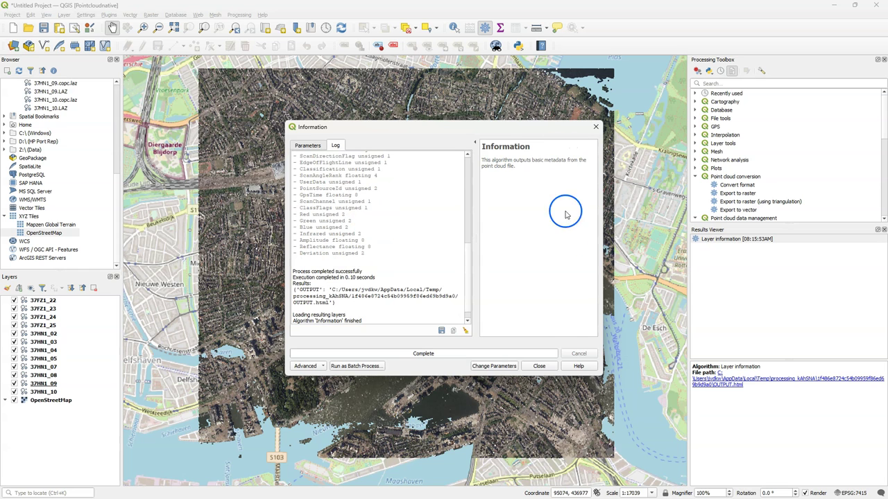
Step: View the layer information report showing 36,177,355 points in EPSG:7415
click(538, 367)
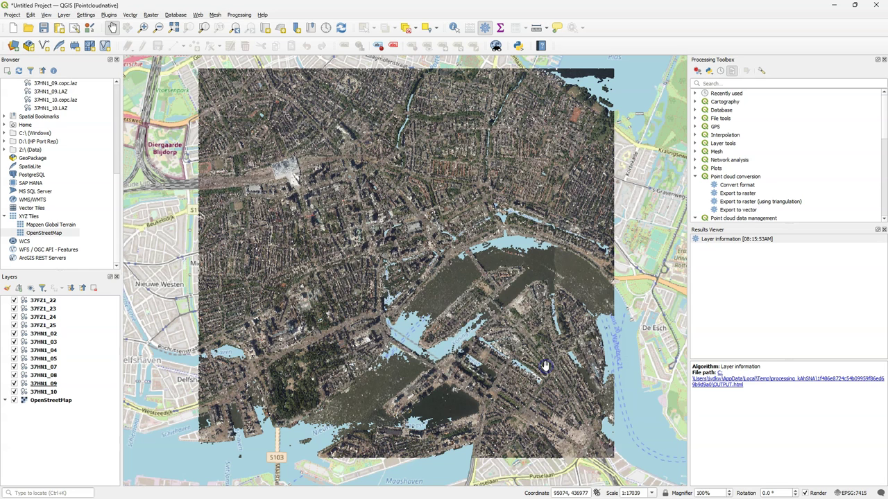
double_click(725, 239)
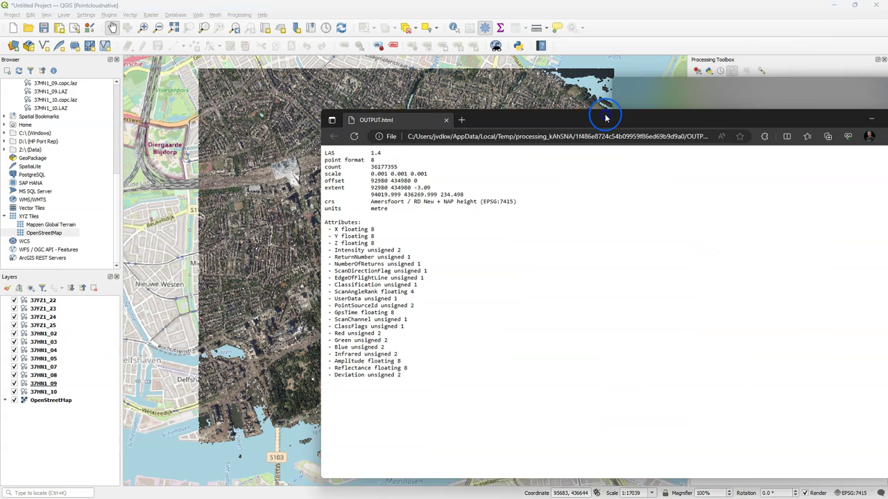
drag(604, 113, 465, 104)
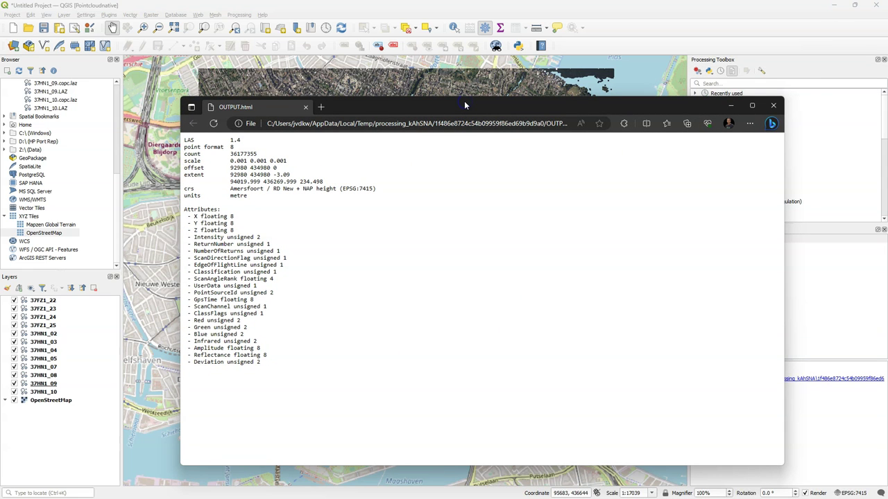
click(774, 106)
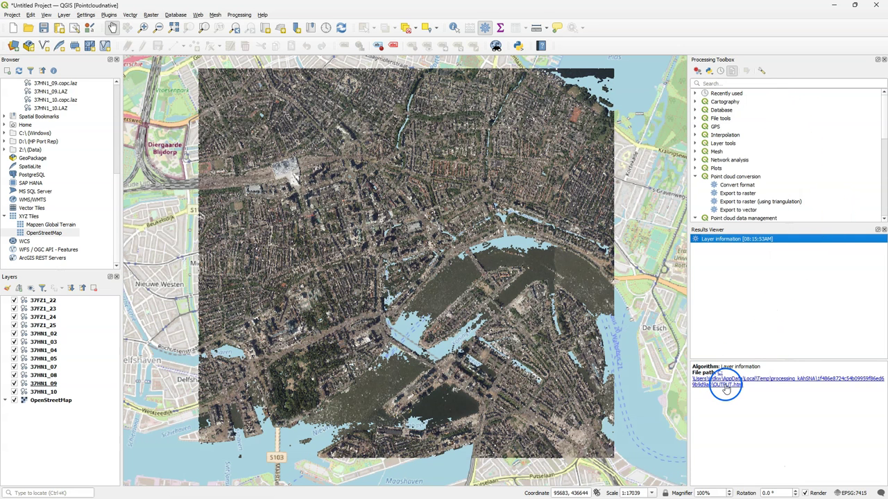
Step: Remove all twelve LAZ point cloud layers from the project
click(883, 231)
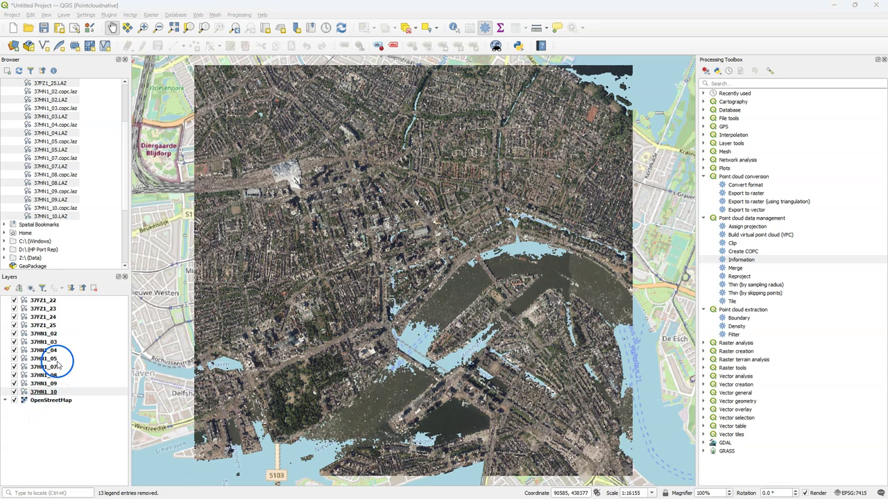
click(42, 301)
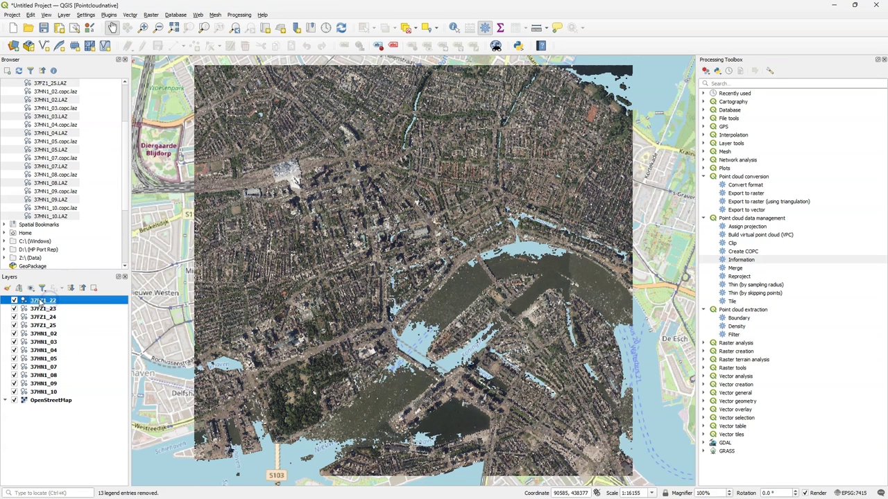
shift+click(42, 392)
right_click(40, 392)
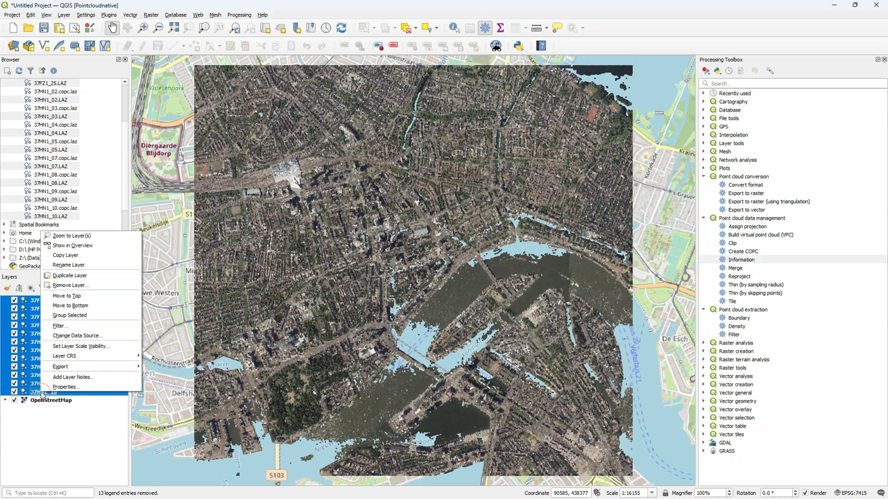
click(71, 286)
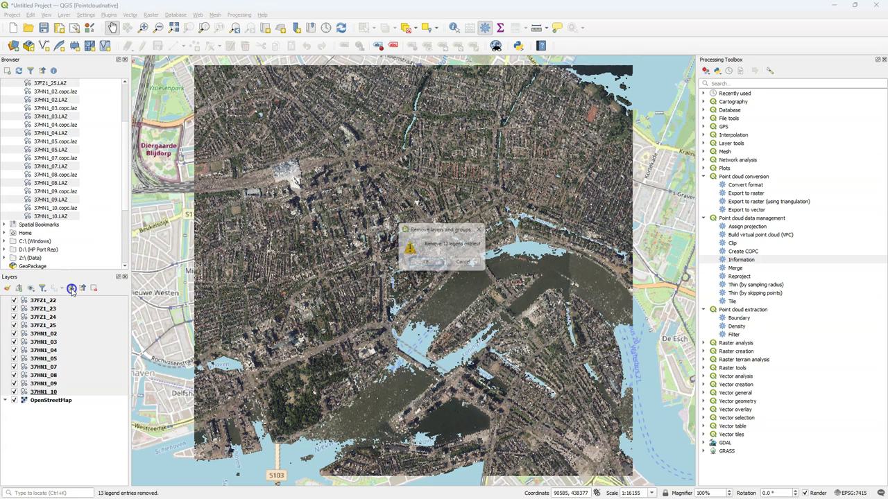
click(421, 264)
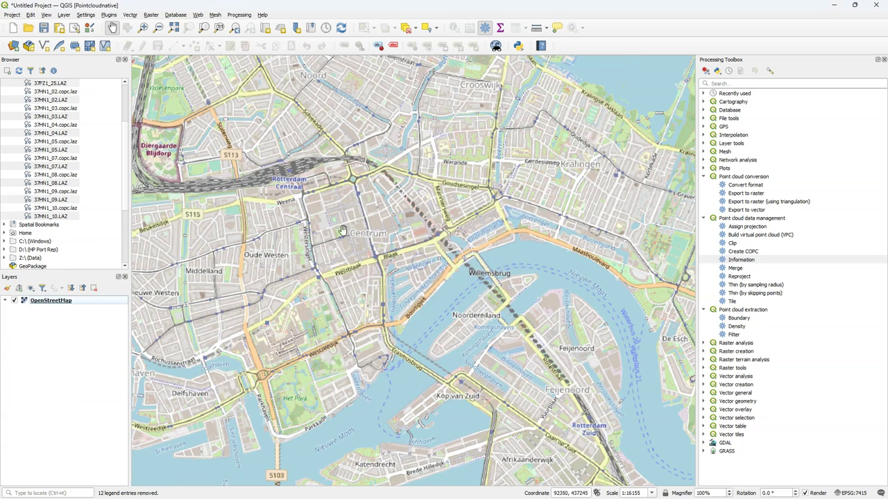
Step: Load the twelve .copc.laz tiles, 37FZ1_22 through 37HN1_10, onto the map
scroll(69, 109, up, 3)
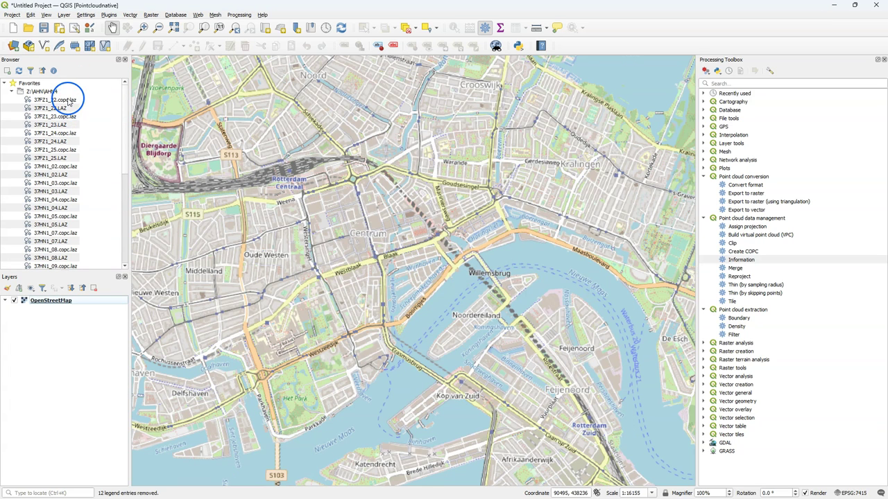
click(67, 100)
ctrl+click(66, 117)
ctrl+click(62, 133)
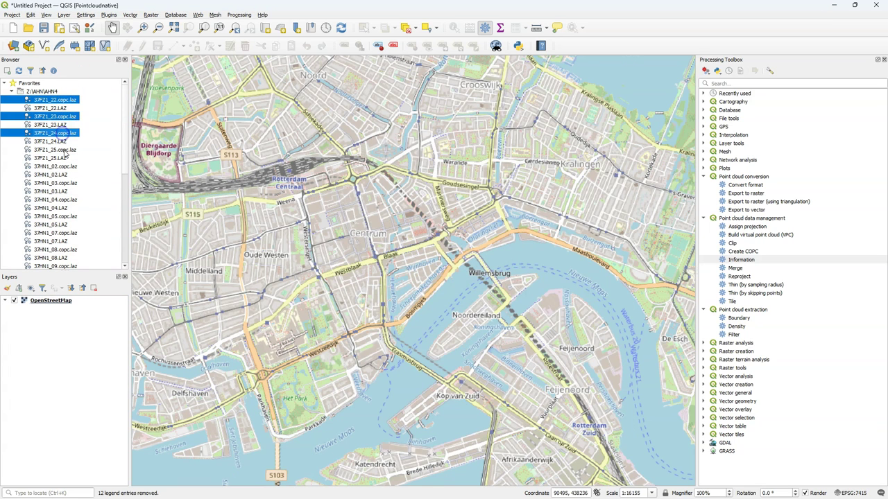
ctrl+click(64, 150)
ctrl+click(66, 166)
ctrl+click(68, 184)
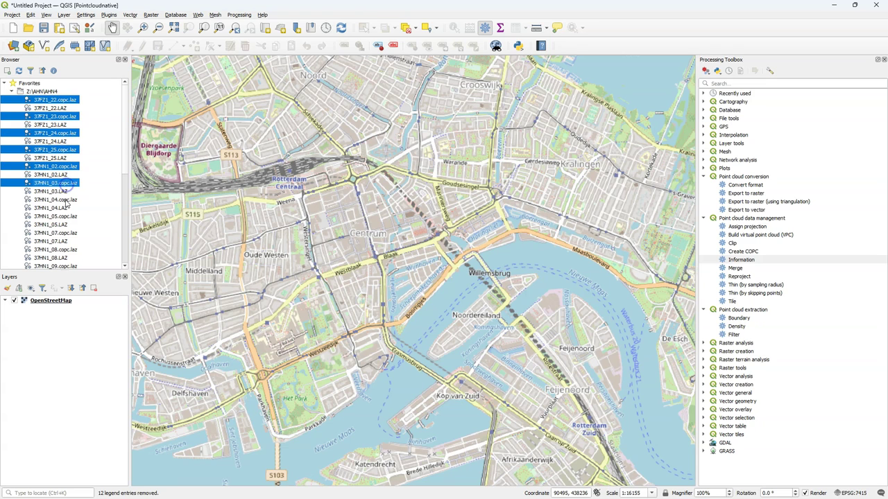
ctrl+click(68, 200)
ctrl+click(68, 217)
ctrl+click(68, 233)
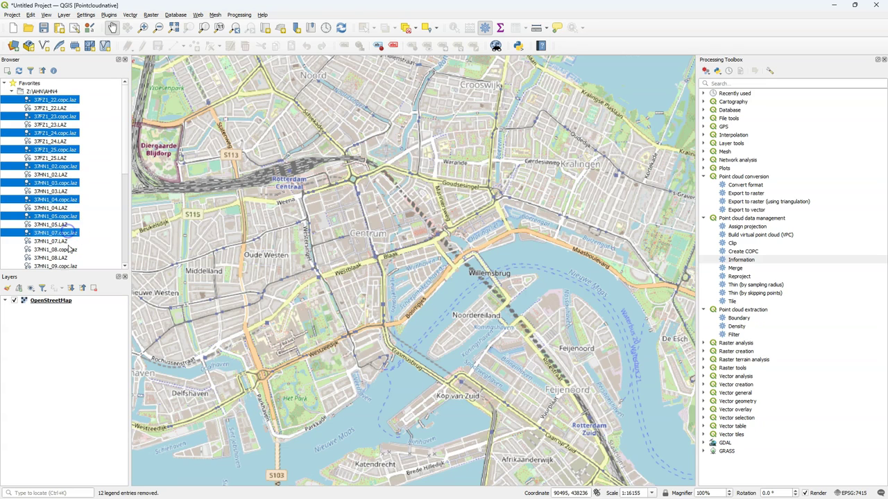
ctrl+click(61, 250)
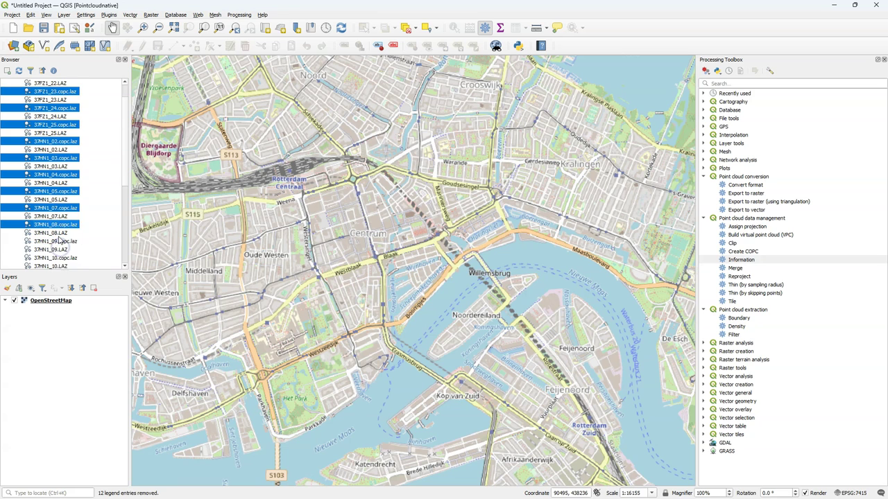
scroll(61, 233, down, 1)
ctrl+click(68, 216)
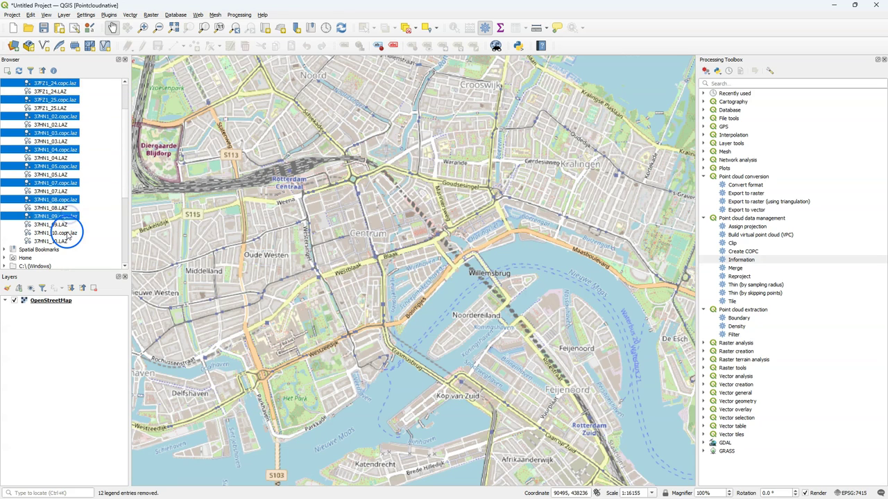
ctrl+click(68, 232)
drag(69, 221, 312, 221)
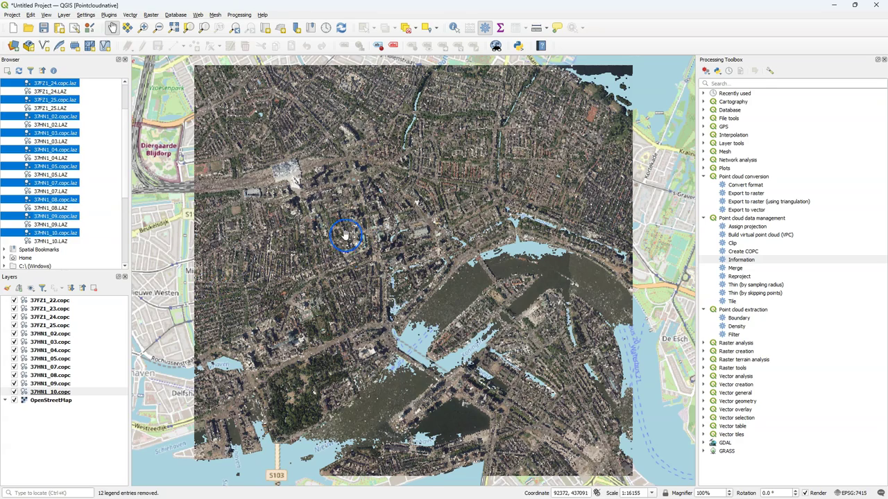
Step: Zoom in to inspect the COPC points, then zoom to the full extent of all tiles
scroll(359, 241, up, 2)
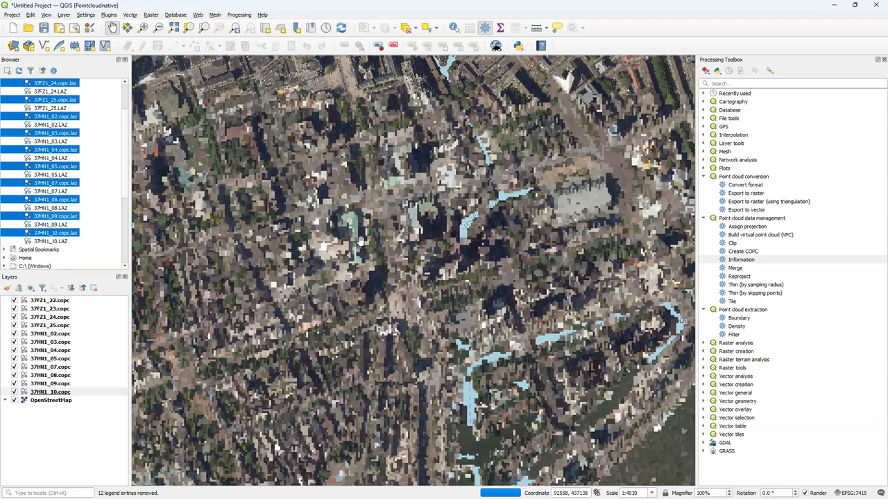
scroll(358, 240, up, 1)
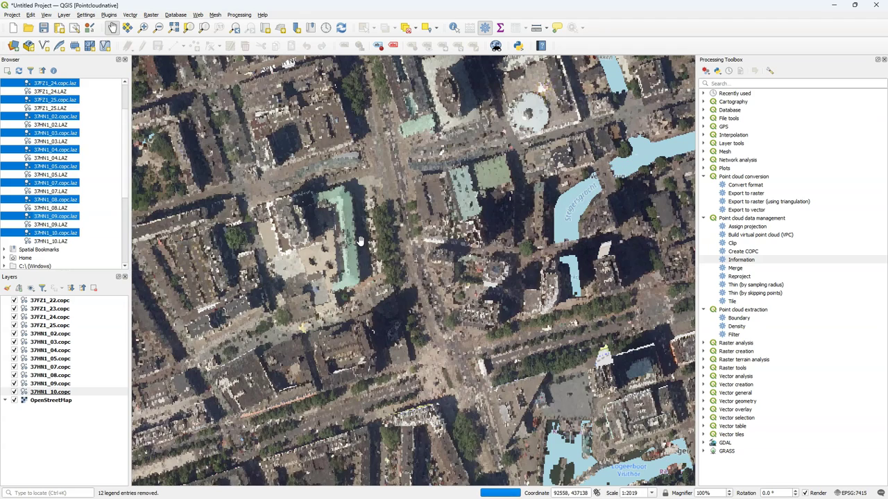
scroll(359, 241, up, 1)
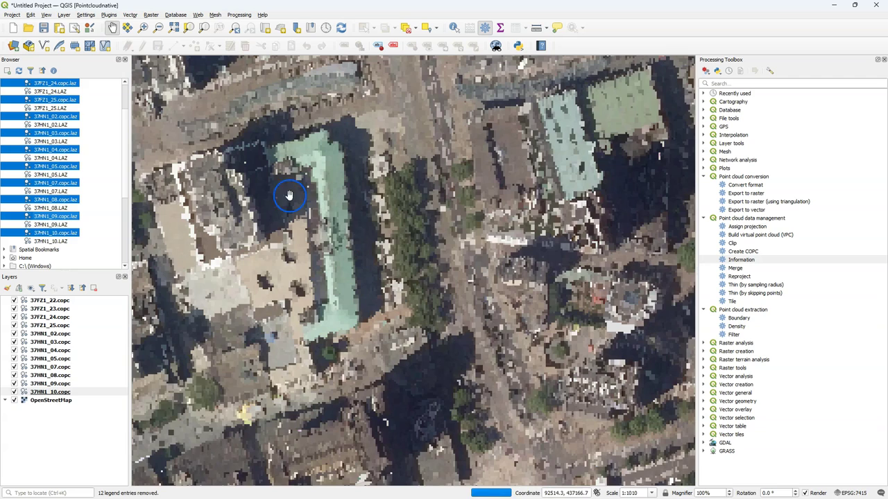
scroll(217, 82, down, 1)
click(174, 27)
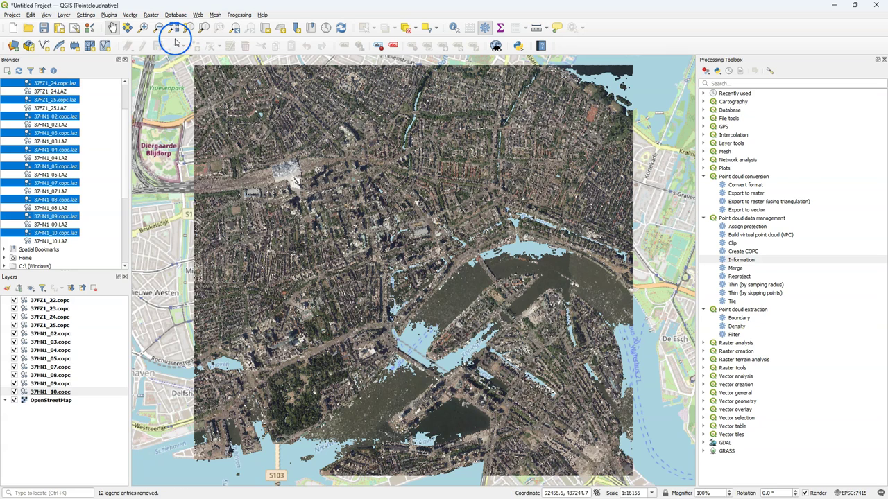
Step: Set Build Virtual Point Cloud to all 12 COPC layers with boundary polygons, statistics and overview enabled
double_click(751, 235)
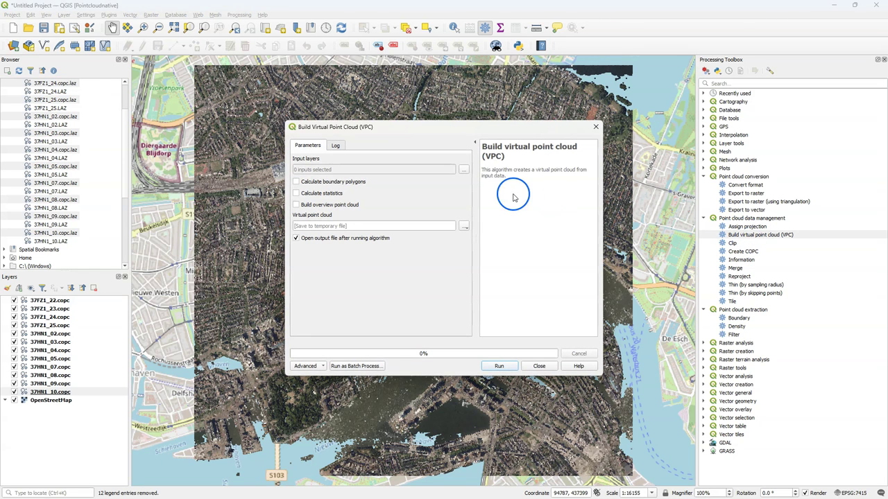
click(464, 170)
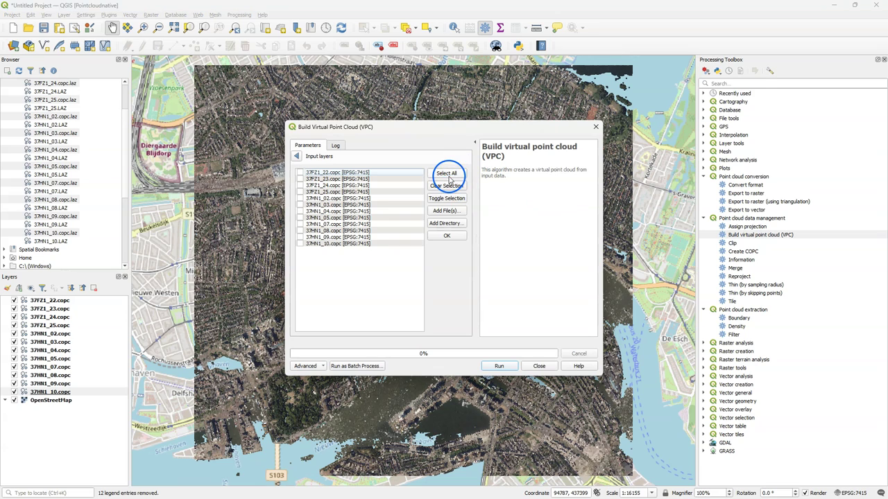
click(447, 174)
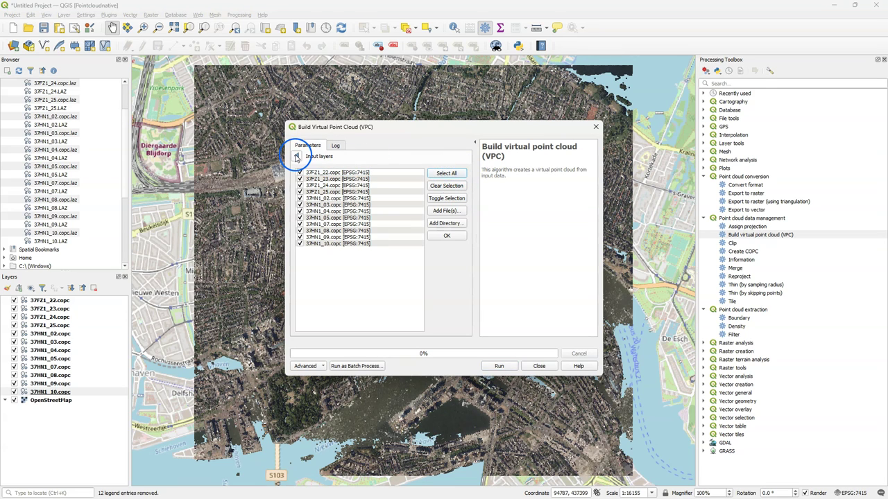
click(295, 157)
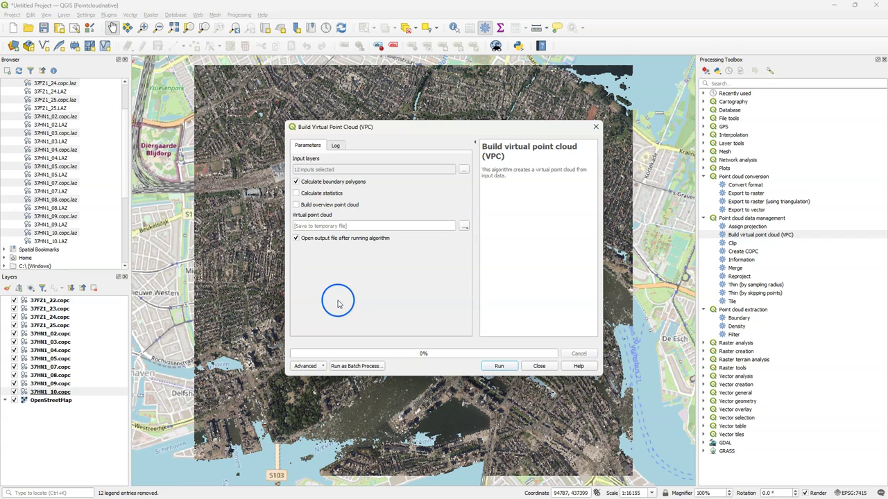
click(296, 193)
click(296, 206)
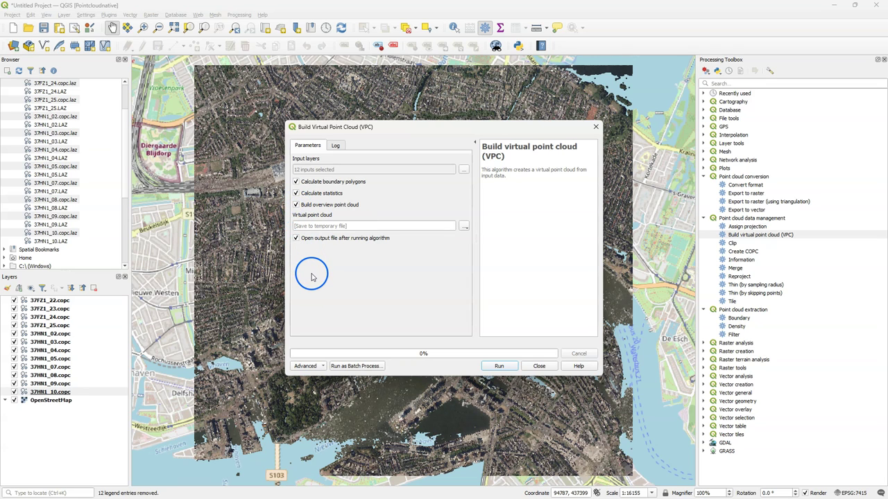
Step: Save the output as AHN4Rotterdam.vpc in VPC format and start the build
click(466, 230)
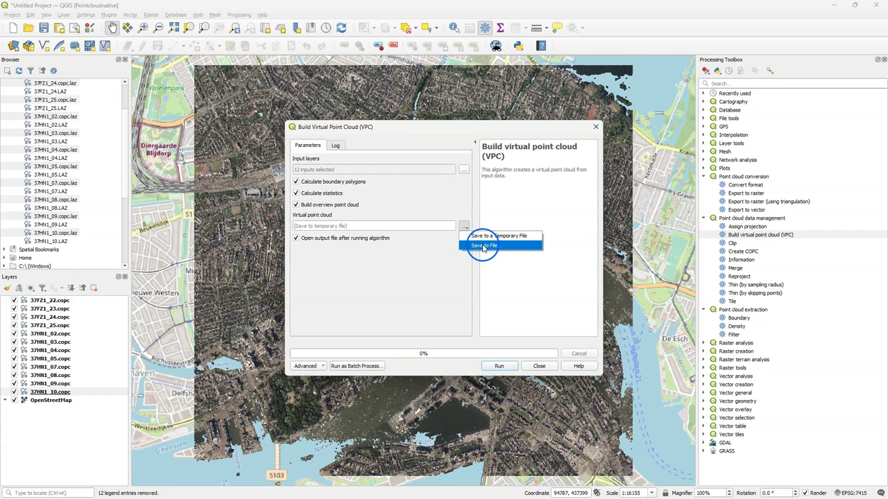
click(481, 245)
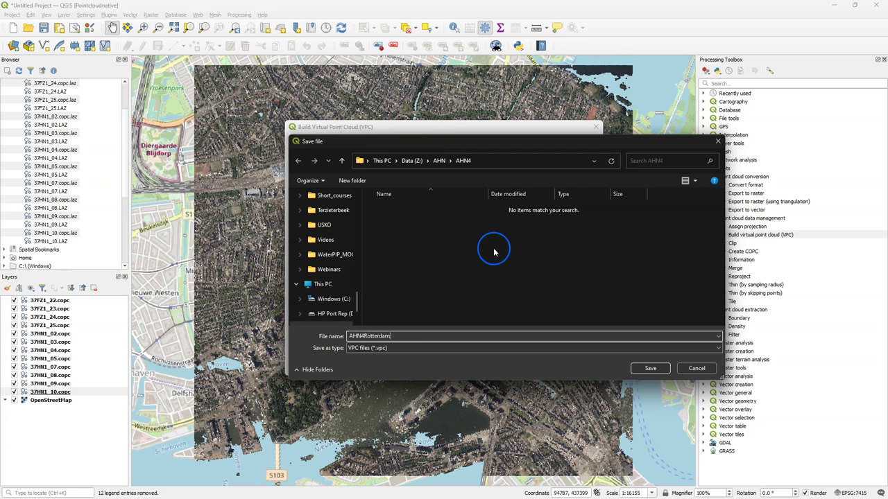
click(385, 348)
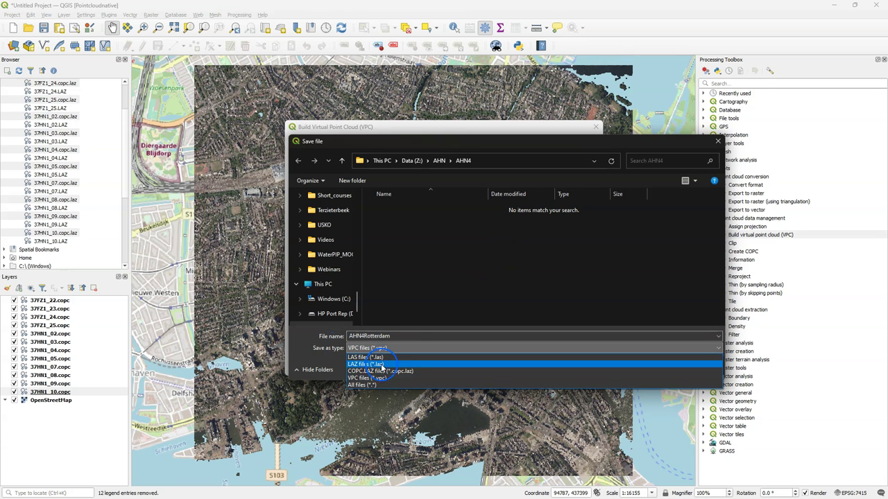
click(372, 379)
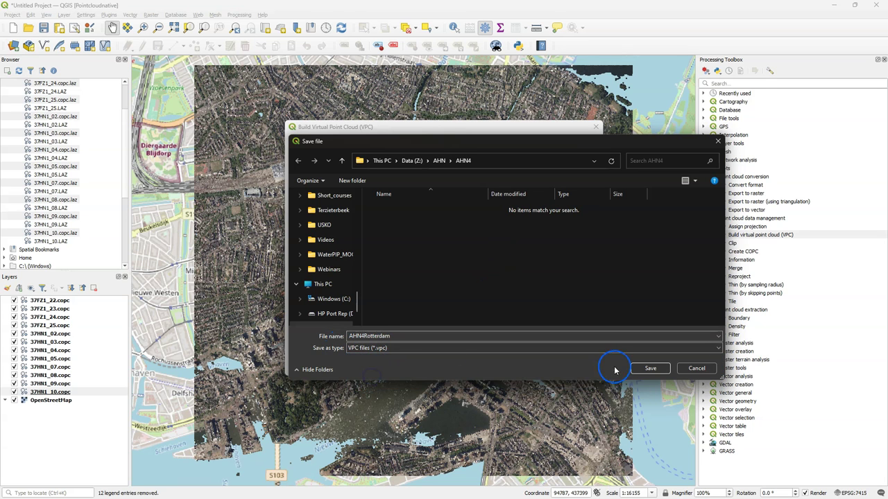
click(650, 368)
click(497, 368)
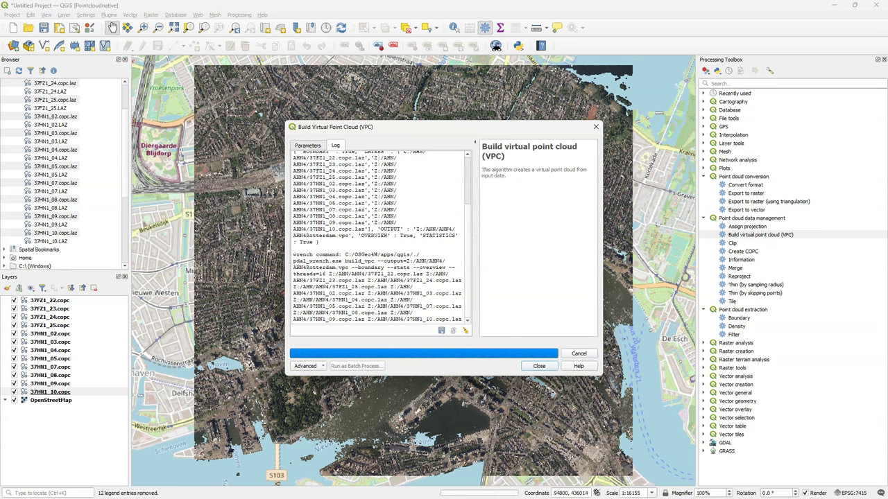
Step: Close the finished build so the AHN4Rotterdam layer appears, then select the 37FZ1_22.copc layer
click(512, 333)
click(539, 365)
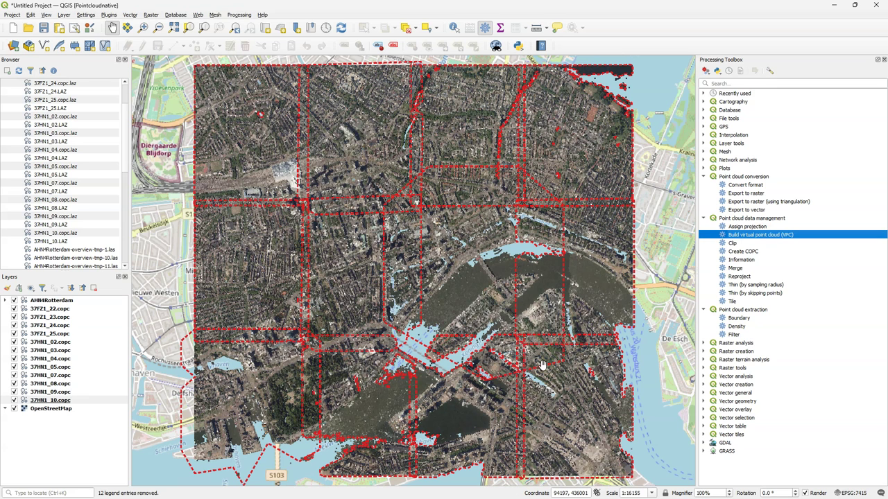
click(50, 309)
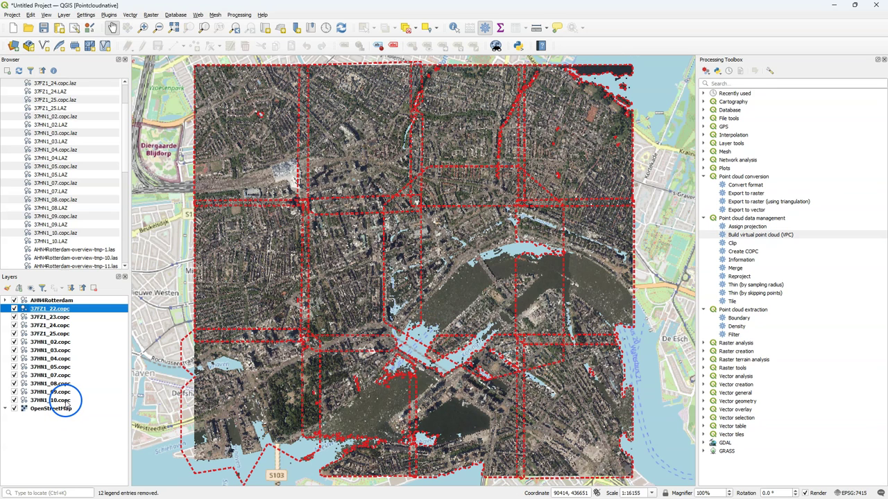
Step: Remove the twelve COPC tile layers, then zoom into Westblaak on AHN4Rotterdam
shift+click(66, 401)
right_click(66, 401)
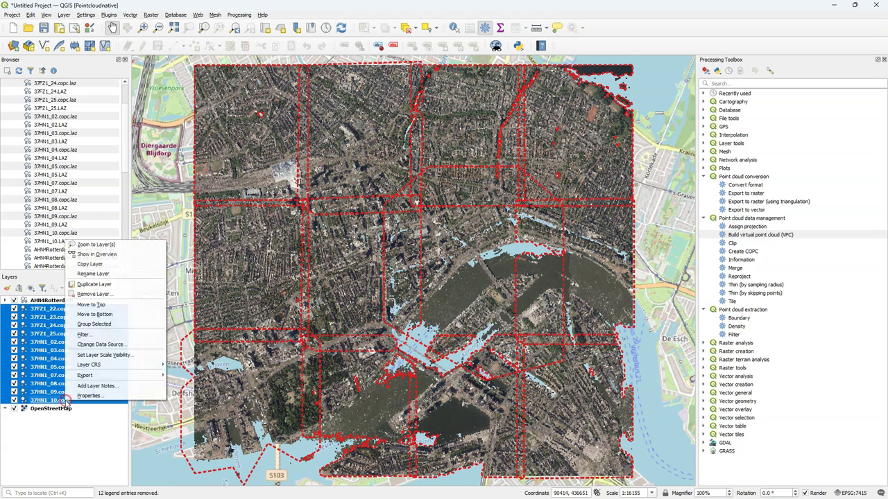
click(104, 294)
click(430, 264)
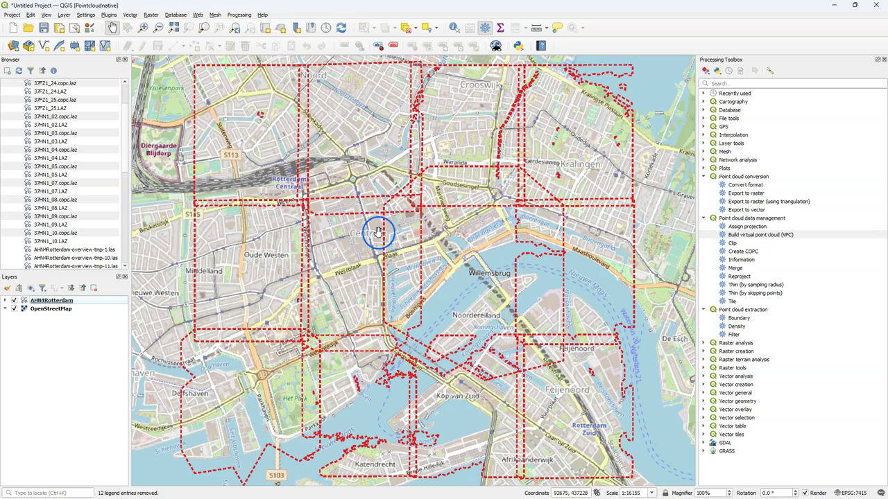
scroll(351, 268, up, 1)
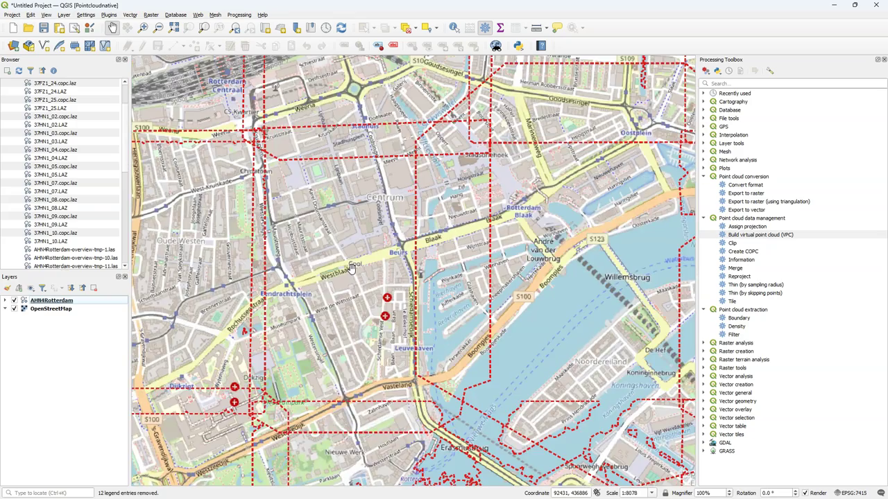
scroll(352, 269, up, 1)
scroll(352, 269, up, 1)
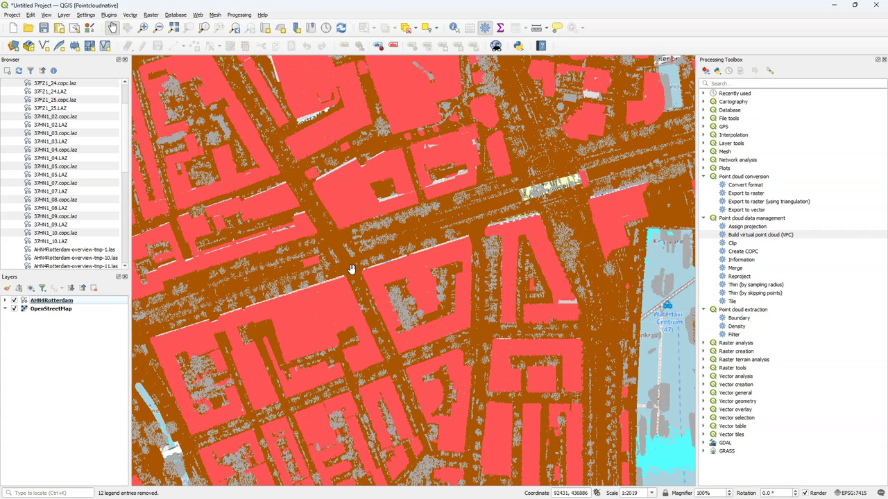
click(275, 263)
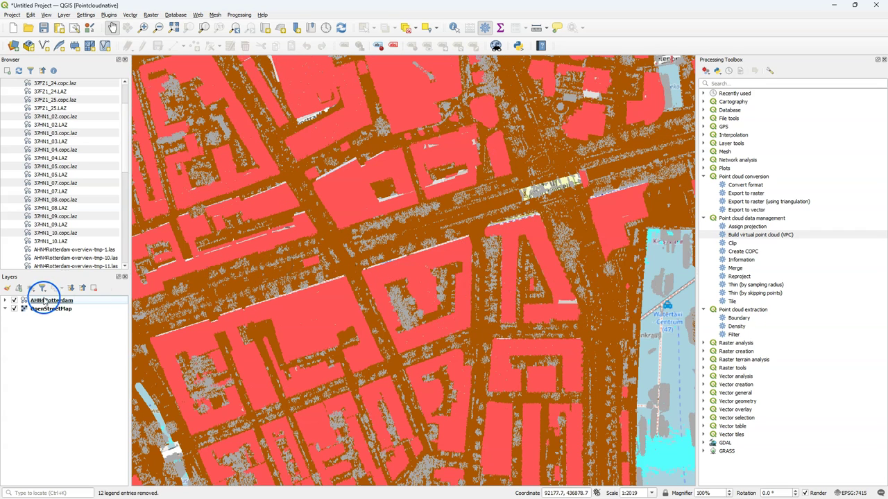
Step: Switch the AHN4Rotterdam point cloud renderer from Classification to RGB in the Layer Styling panel
click(40, 301)
click(7, 292)
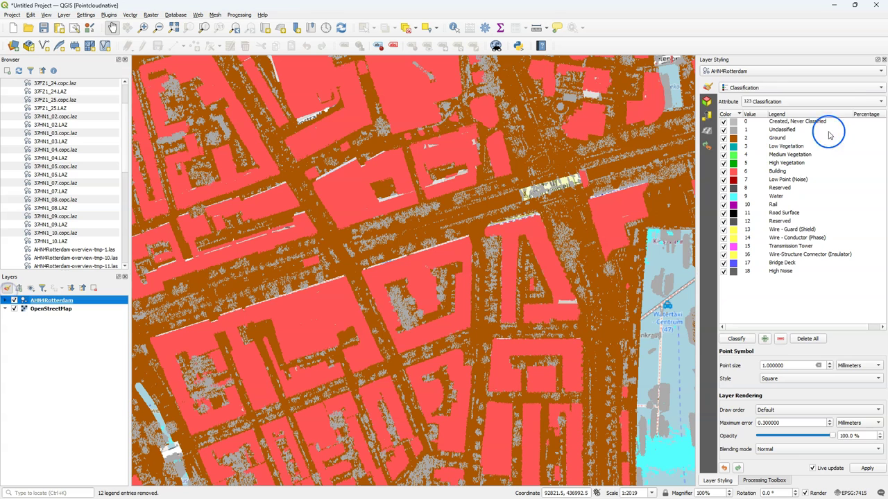
click(757, 89)
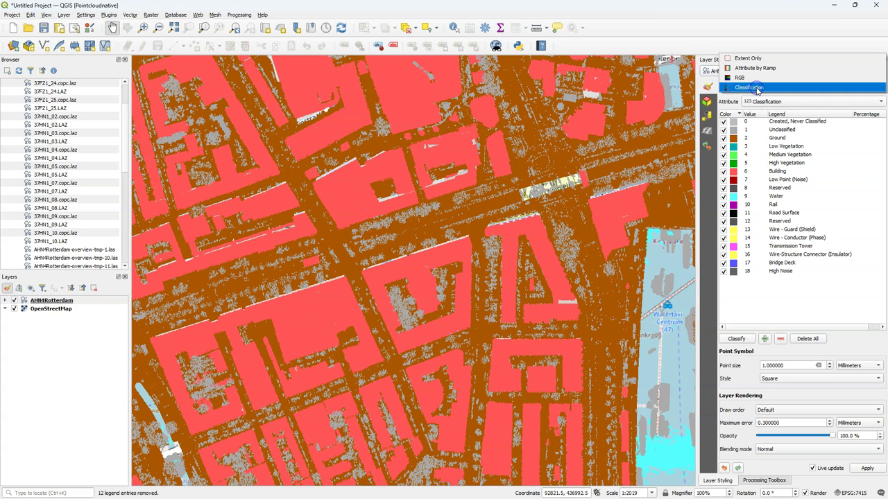
click(746, 78)
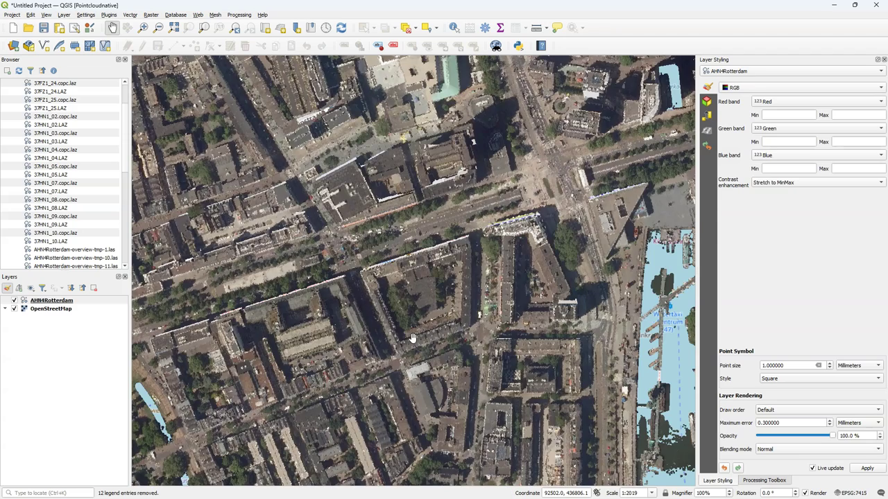
Step: Zoom in and center the map on the Oude Haven waterfront to inspect the RGB colours
scroll(396, 287, down, 1)
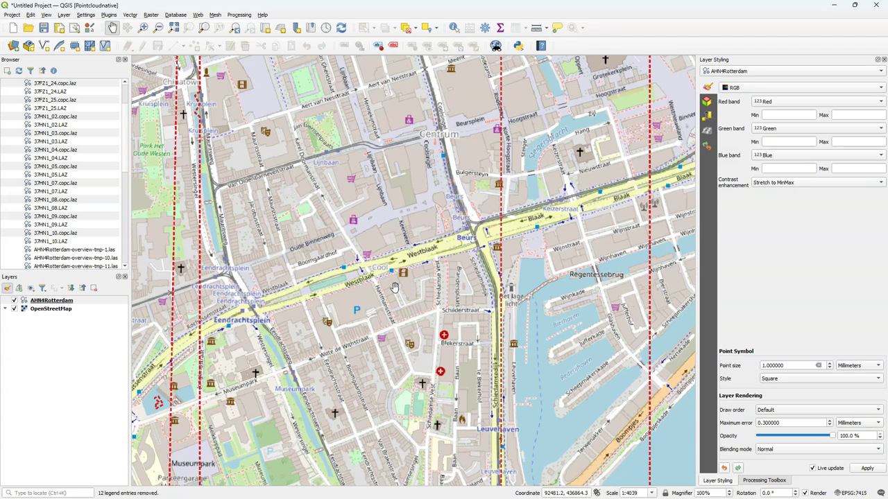
scroll(394, 287, down, 2)
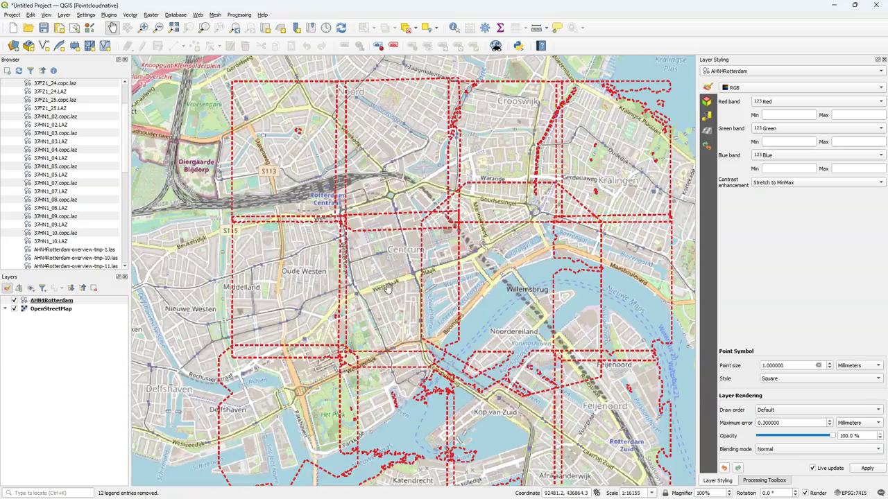
scroll(281, 273, up, 1)
scroll(323, 258, up, 4)
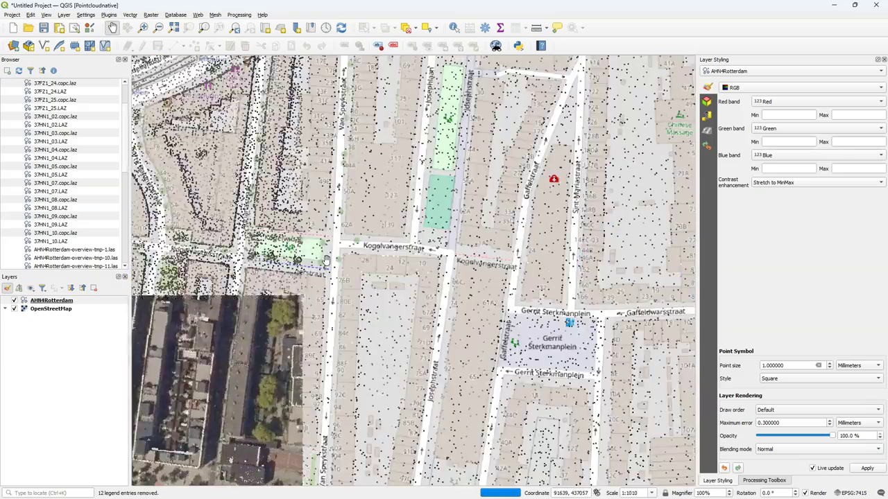
scroll(326, 258, up, 3)
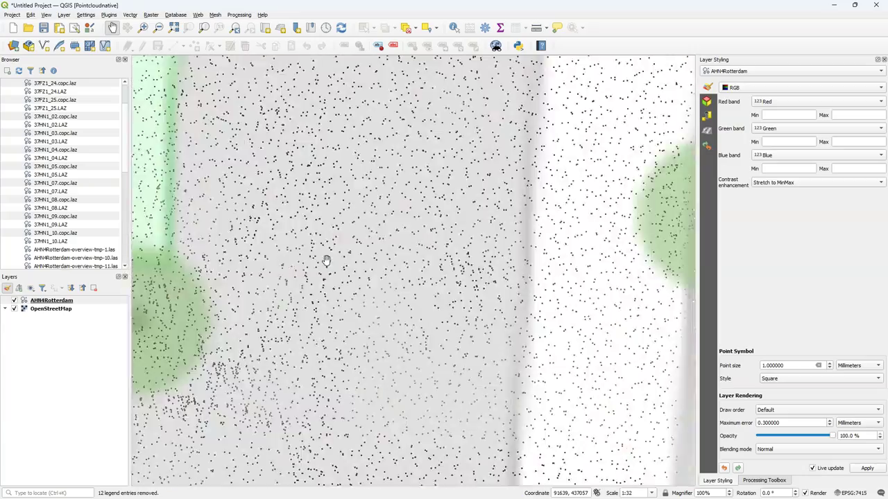
scroll(326, 258, down, 3)
scroll(558, 222, down, 5)
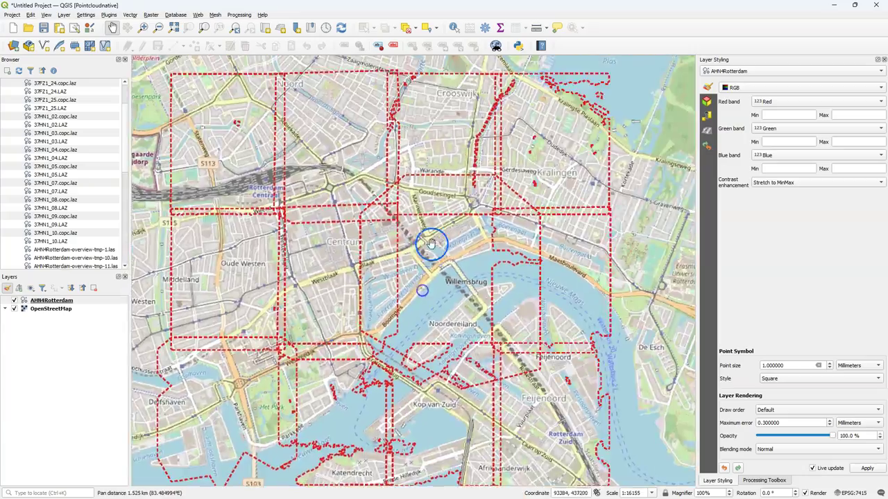
scroll(535, 196, up, 1)
drag(536, 196, 427, 359)
scroll(392, 333, up, 2)
drag(392, 332, 446, 310)
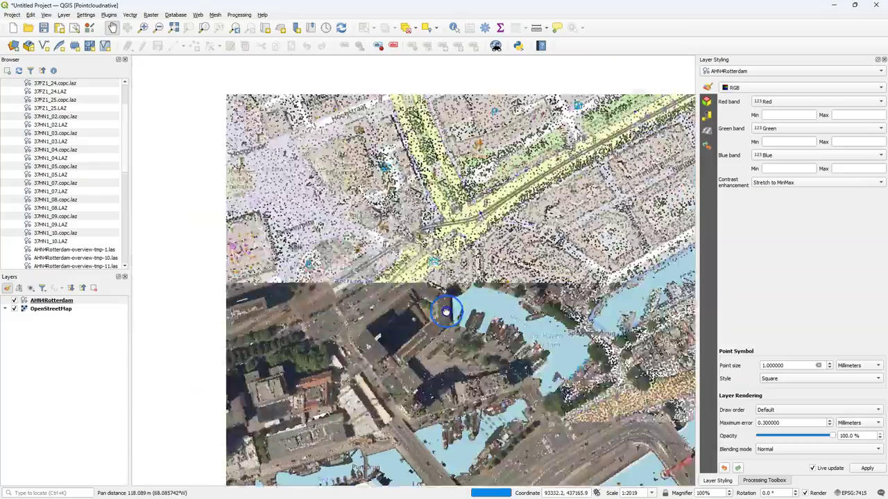
Step: Open a new 3D map view and tilt it to an oblique perspective over Oude Haven
click(45, 15)
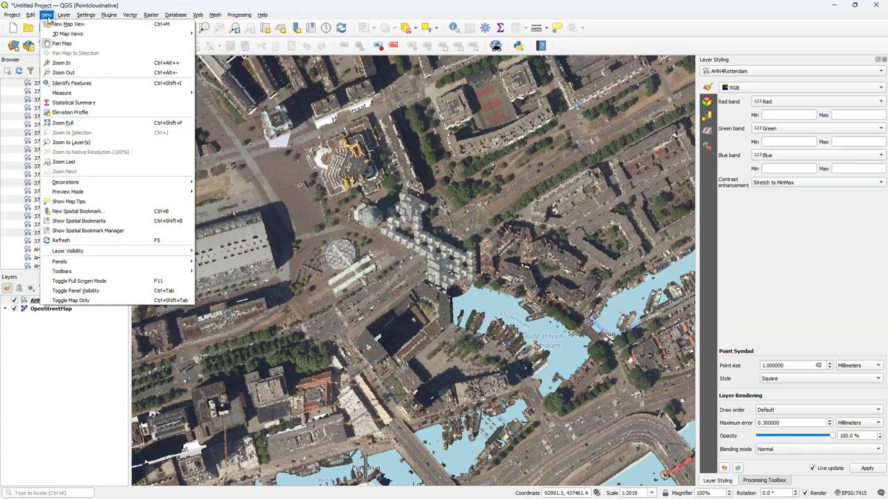
mouse_move(93, 33)
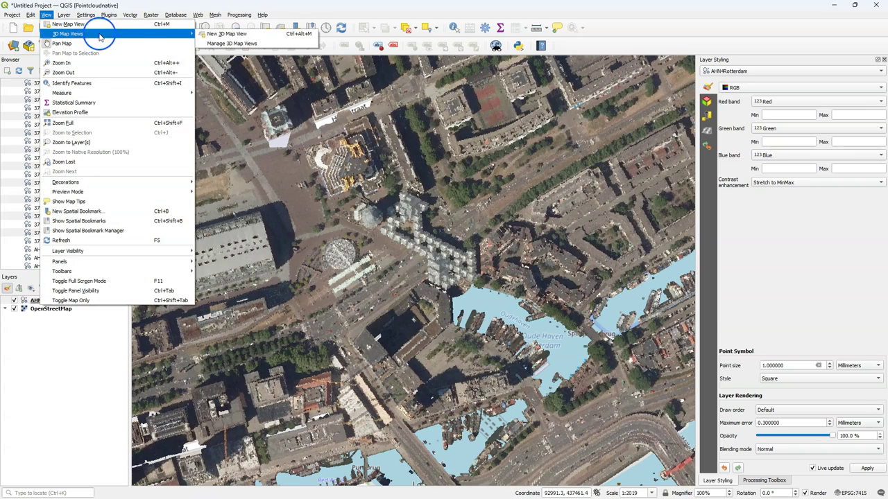
click(216, 34)
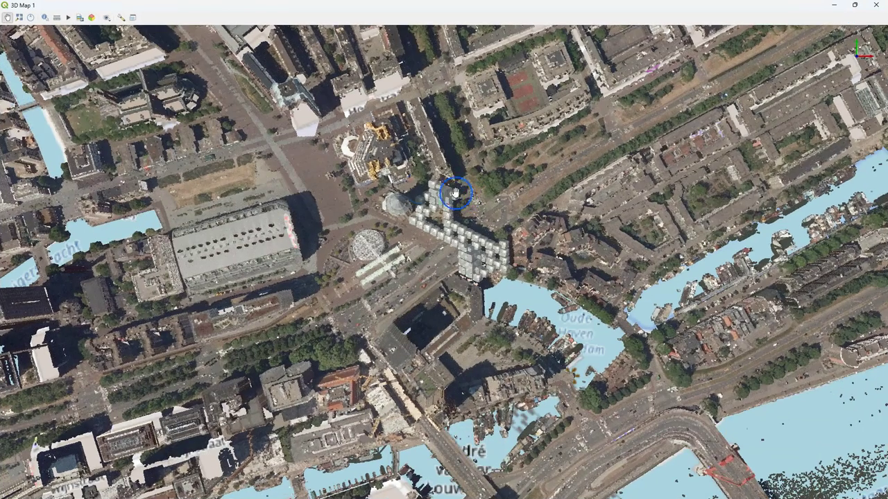
drag(409, 188, 400, 403)
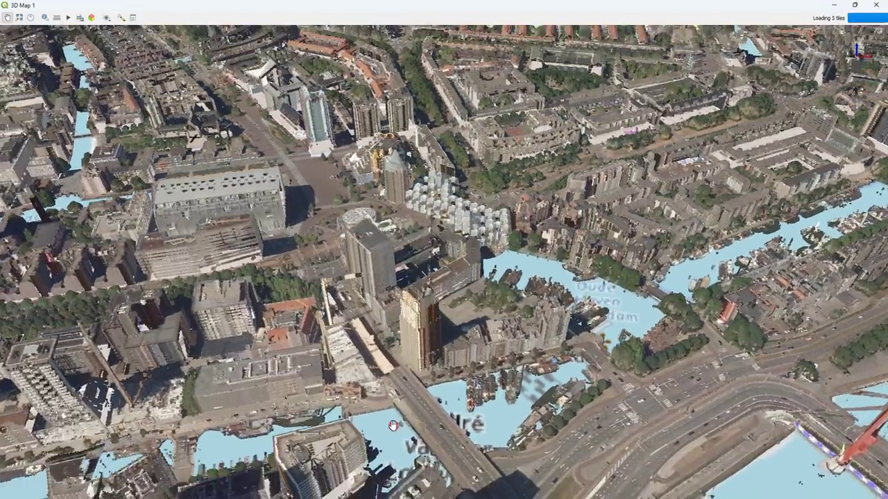